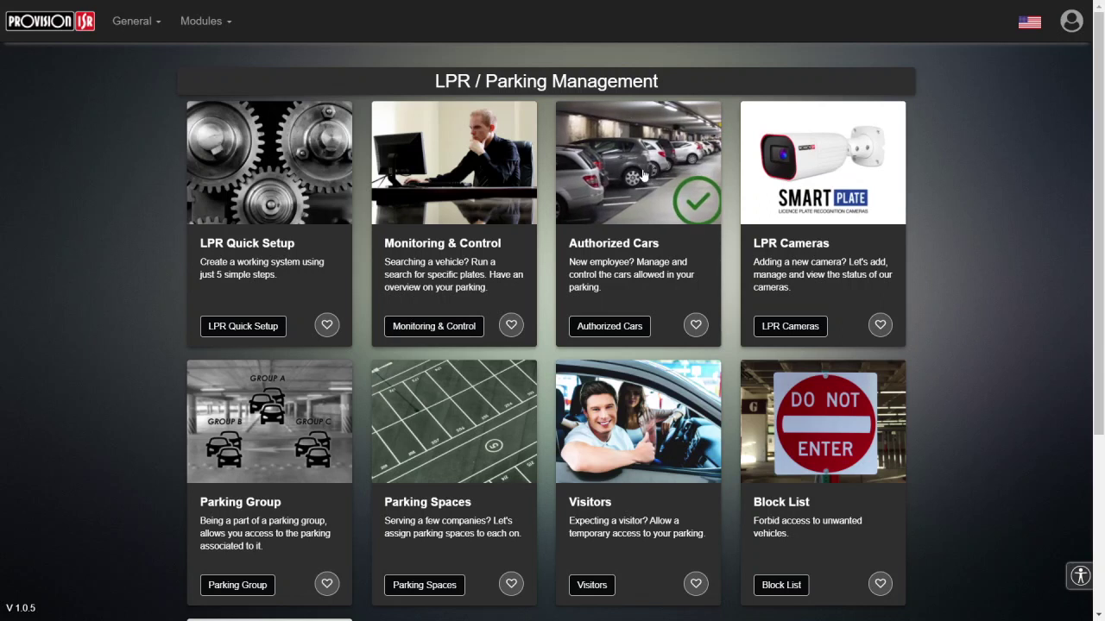
Step: Open the Authorized Cars list from its dashboard card
click(643, 175)
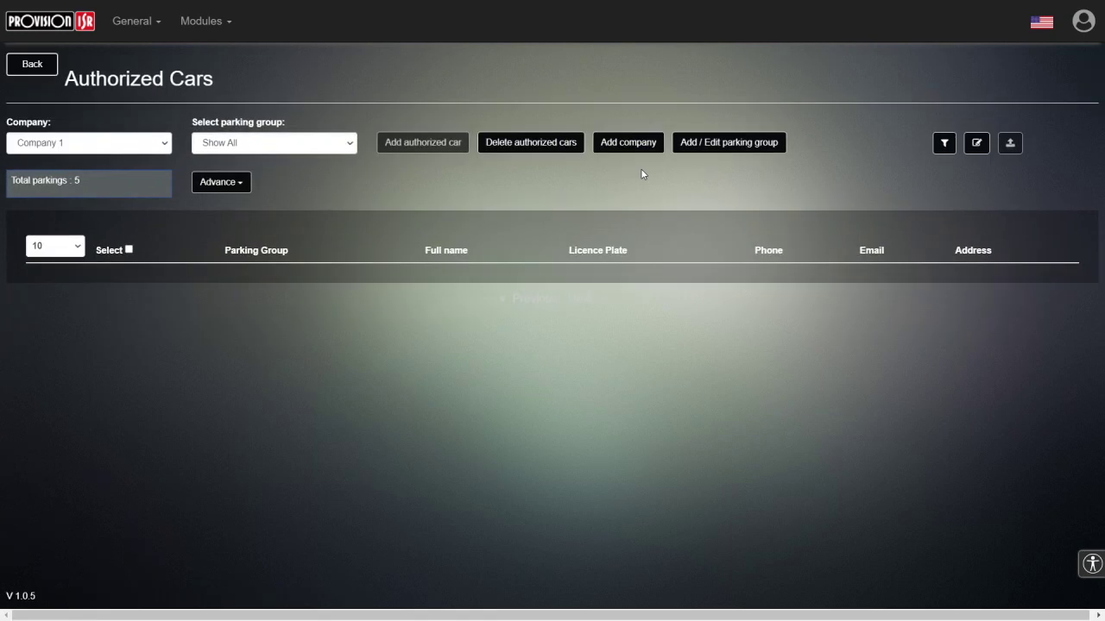
mouse_move(78, 79)
mouse_down()
mouse_move(213, 78)
mouse_move(66, 81)
mouse_up()
click(213, 78)
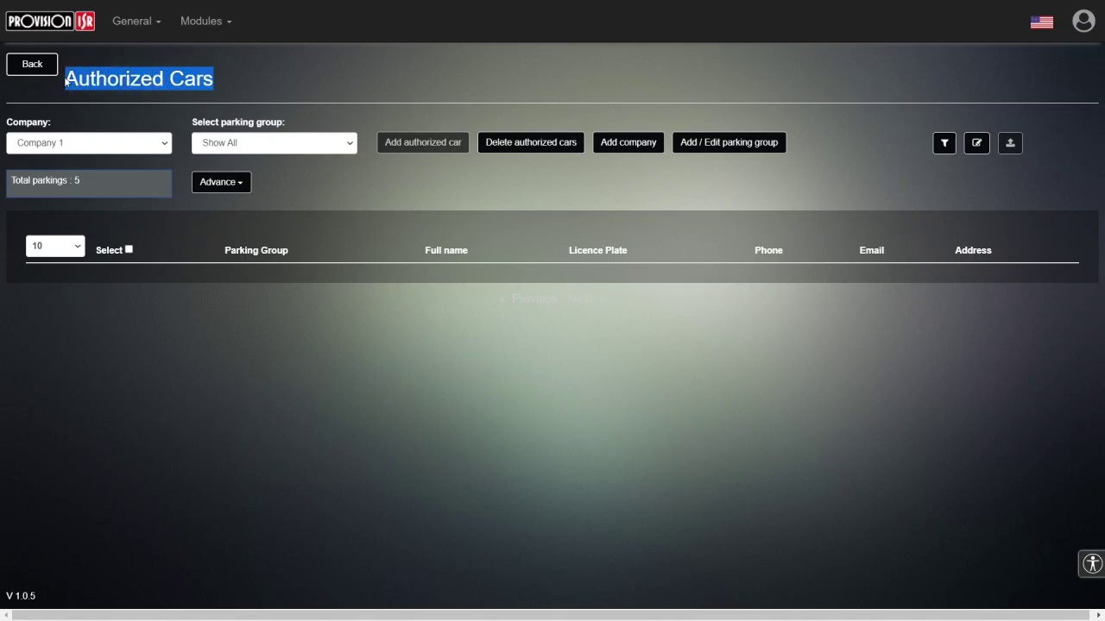
click(66, 79)
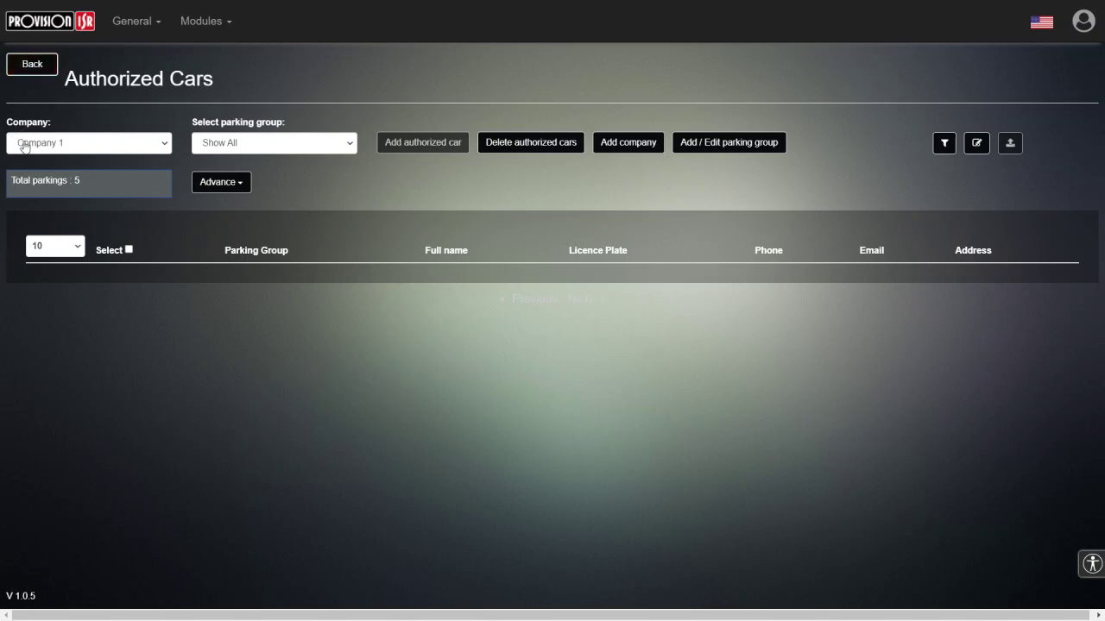
drag(58, 129, 8, 123)
click(60, 122)
Step: Check the filters, keeping Company 1 and the parking group on Show All
click(61, 143)
click(81, 109)
click(259, 147)
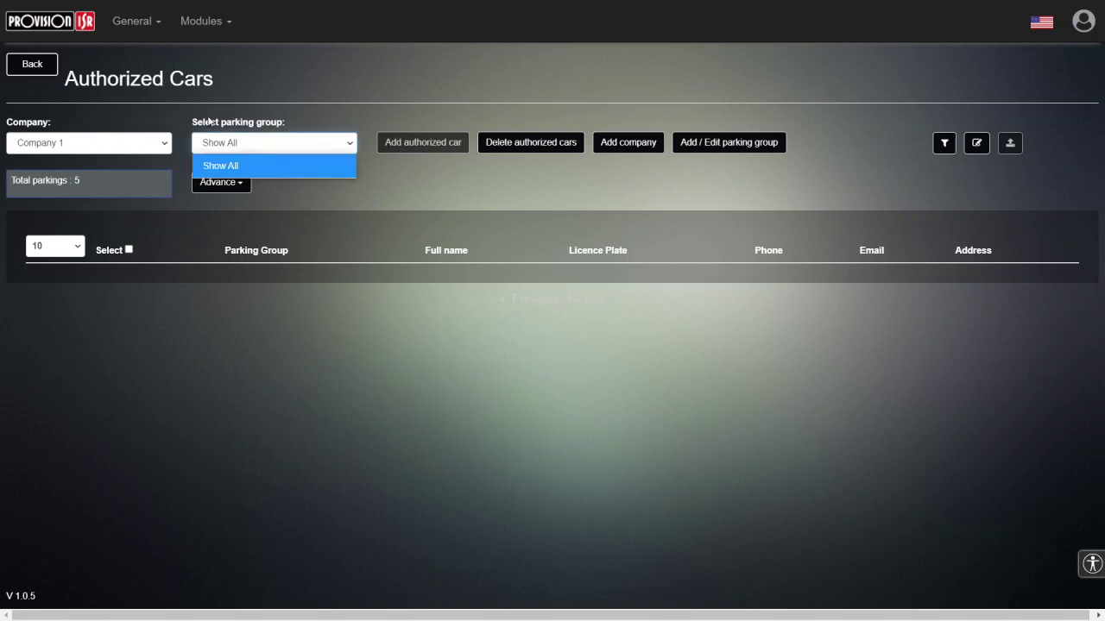
click(243, 127)
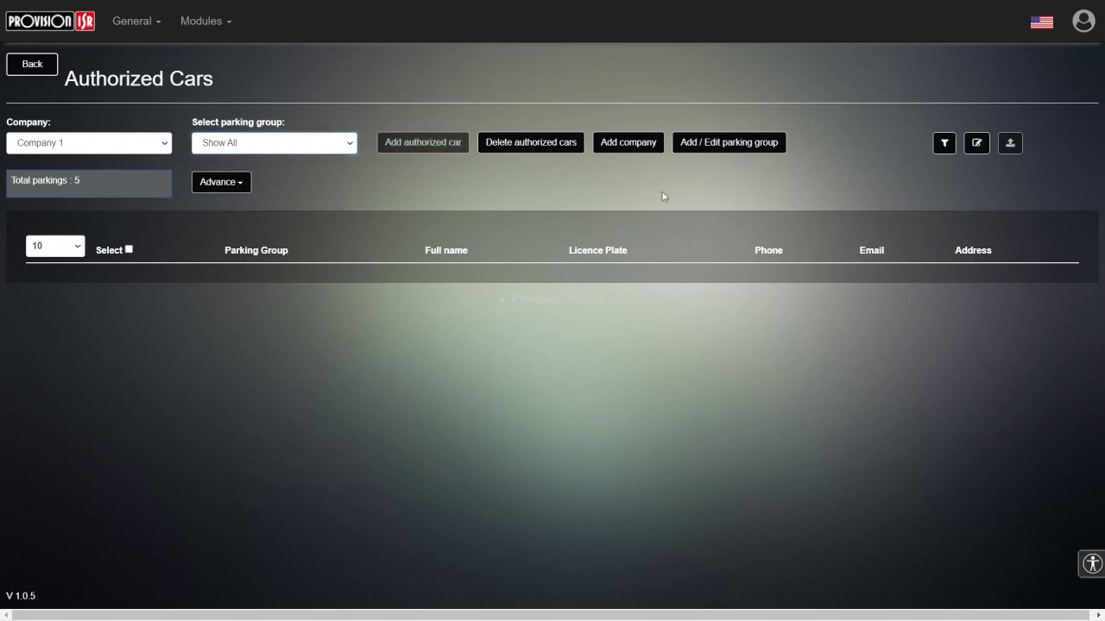
Step: Go to Add / Edit parking group, keep Company 1, and choose Add Parking group to Company 1
click(724, 155)
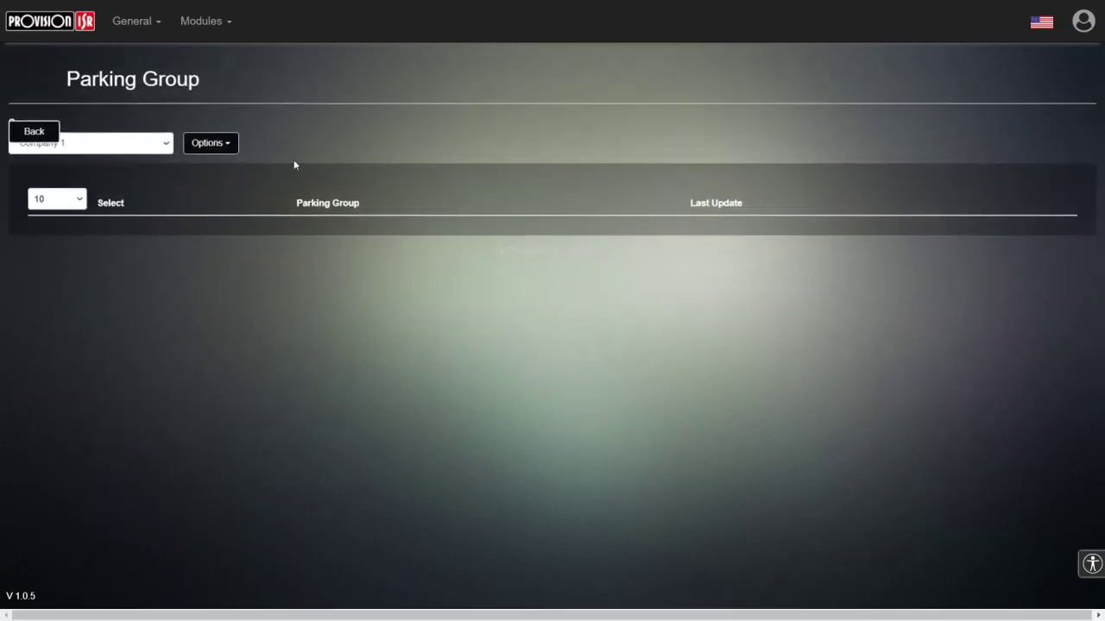
drag(199, 81, 139, 81)
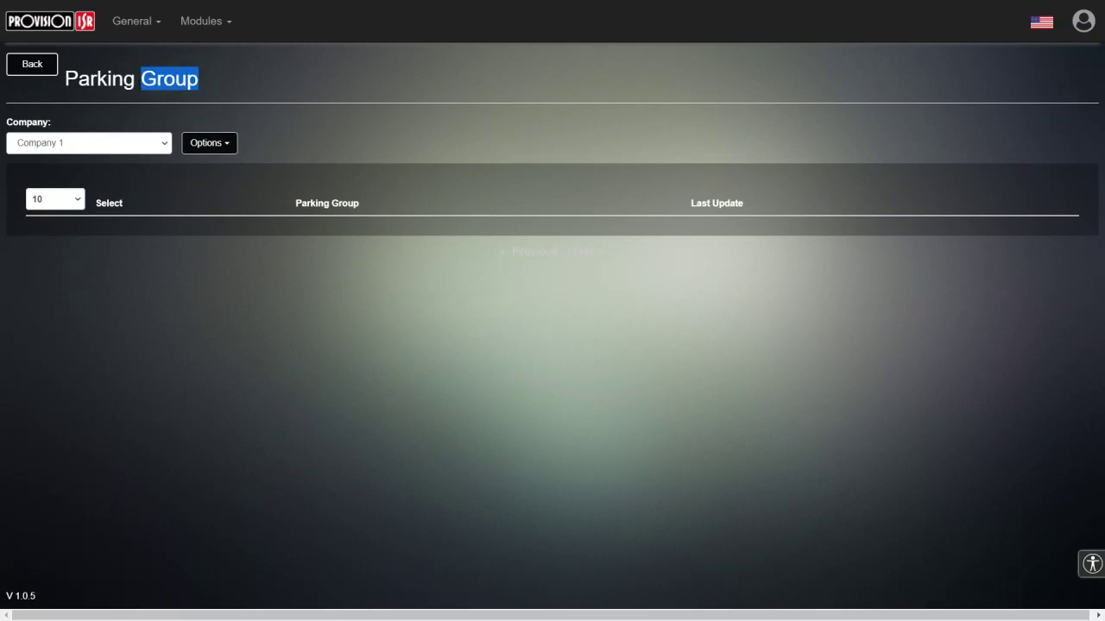
click(77, 145)
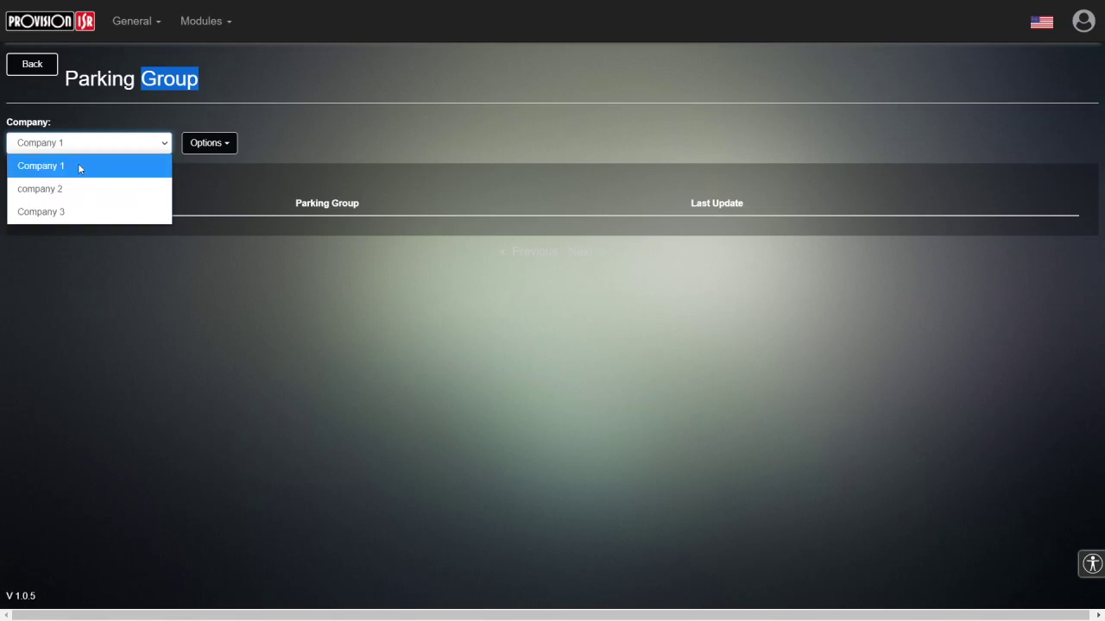
click(55, 253)
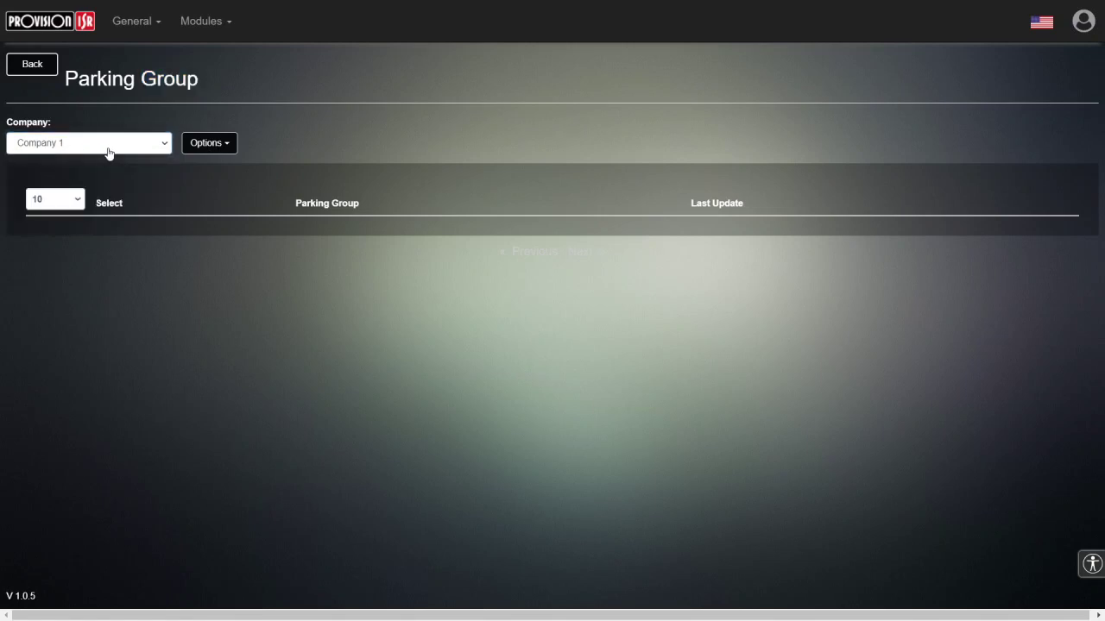
click(208, 147)
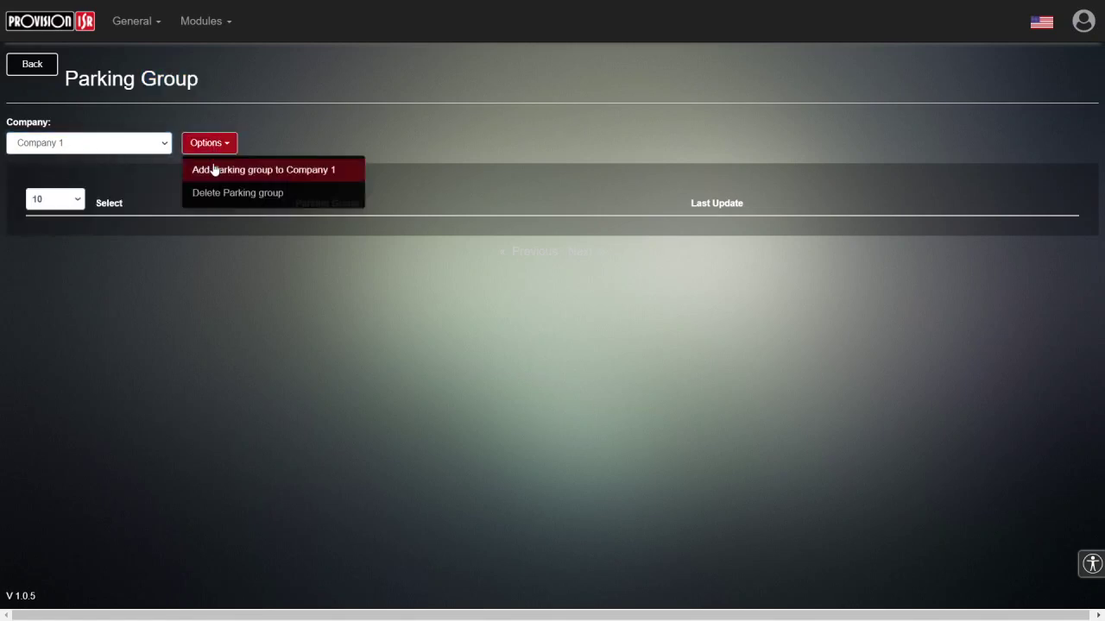
click(303, 172)
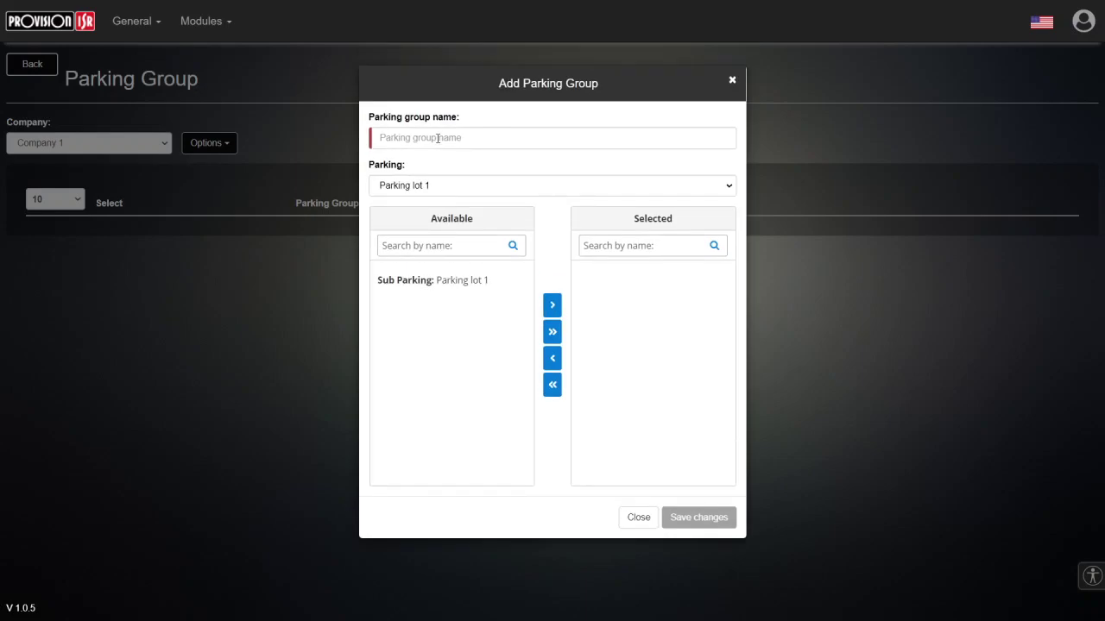
Step: Name the new parking group 'Parking group 1'
click(438, 139)
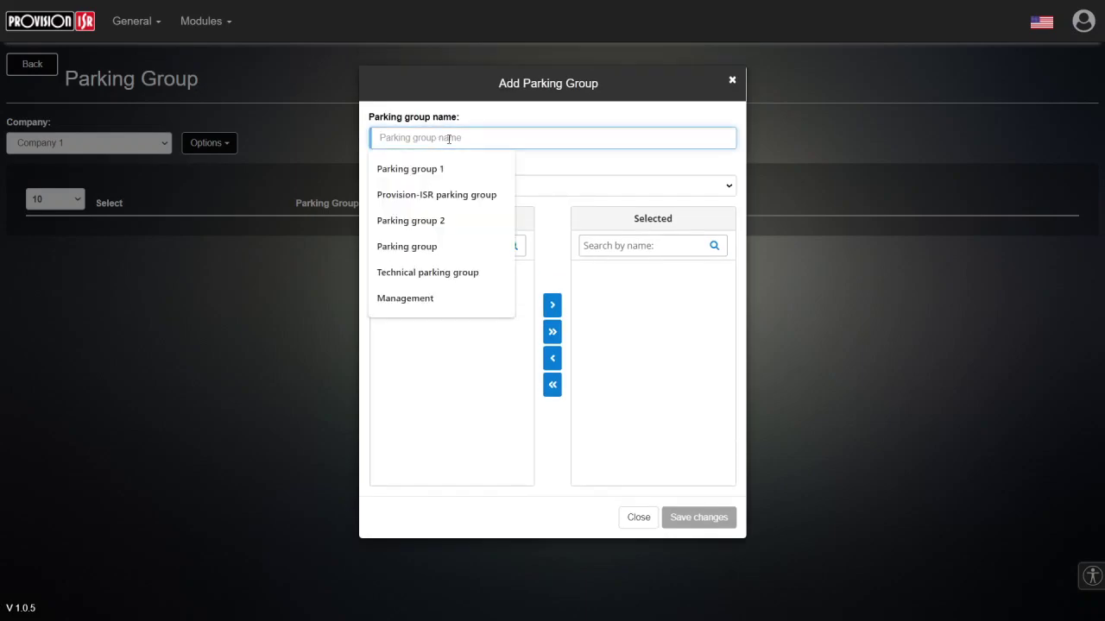
click(423, 169)
drag(412, 139, 76, 135)
click(468, 139)
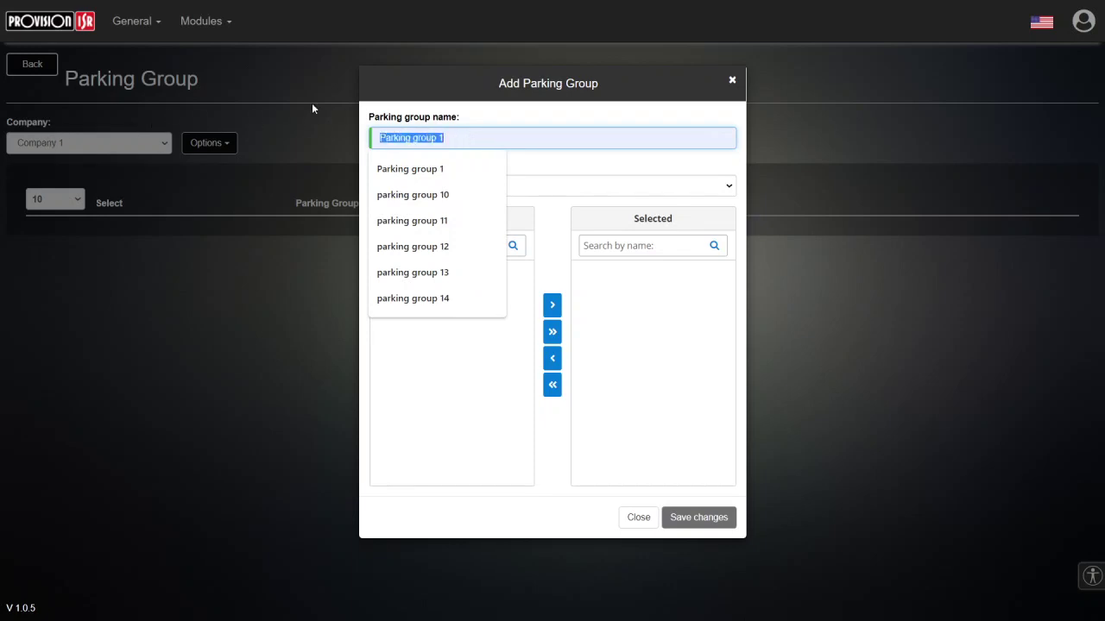
click(506, 105)
Step: Move Parking lot 1 into the selected sub parkings and save the group
click(438, 281)
click(552, 304)
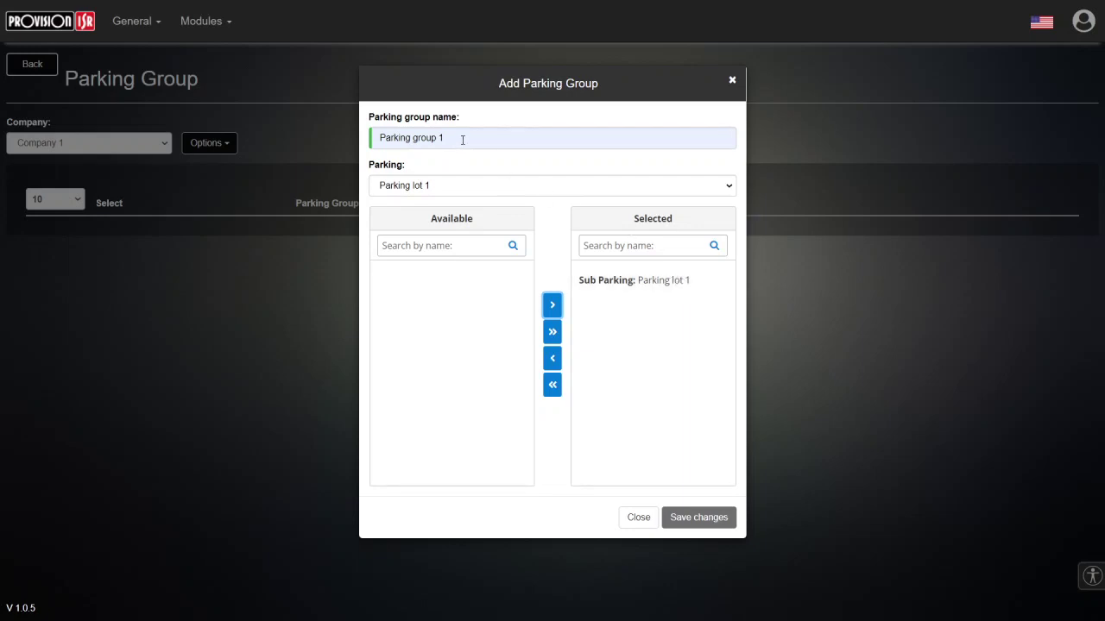
drag(463, 140, 382, 138)
click(386, 137)
click(509, 114)
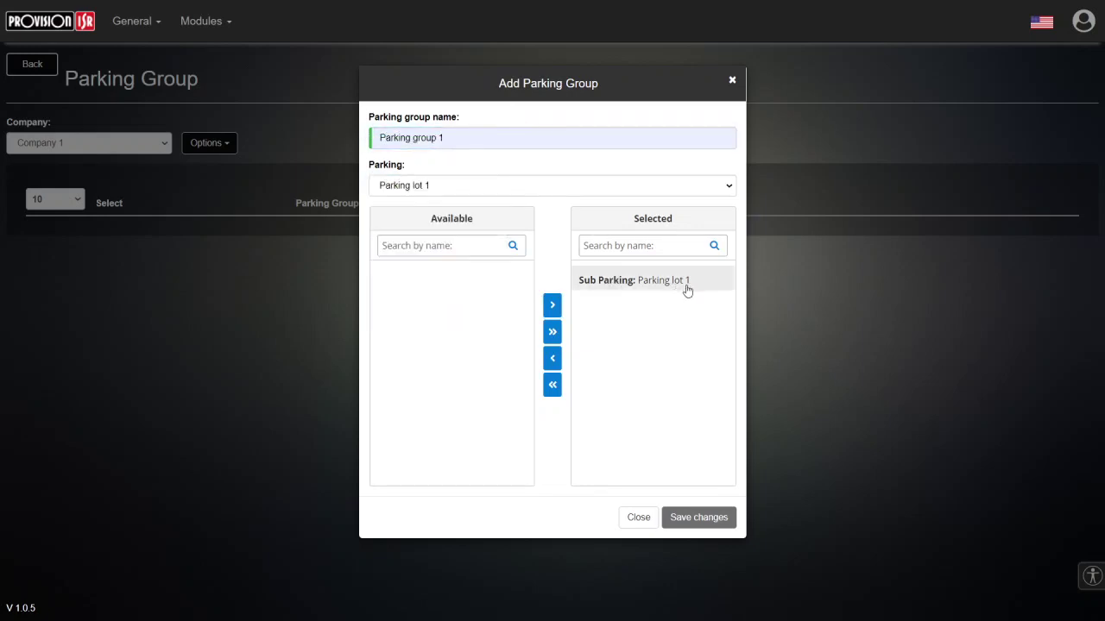
click(690, 518)
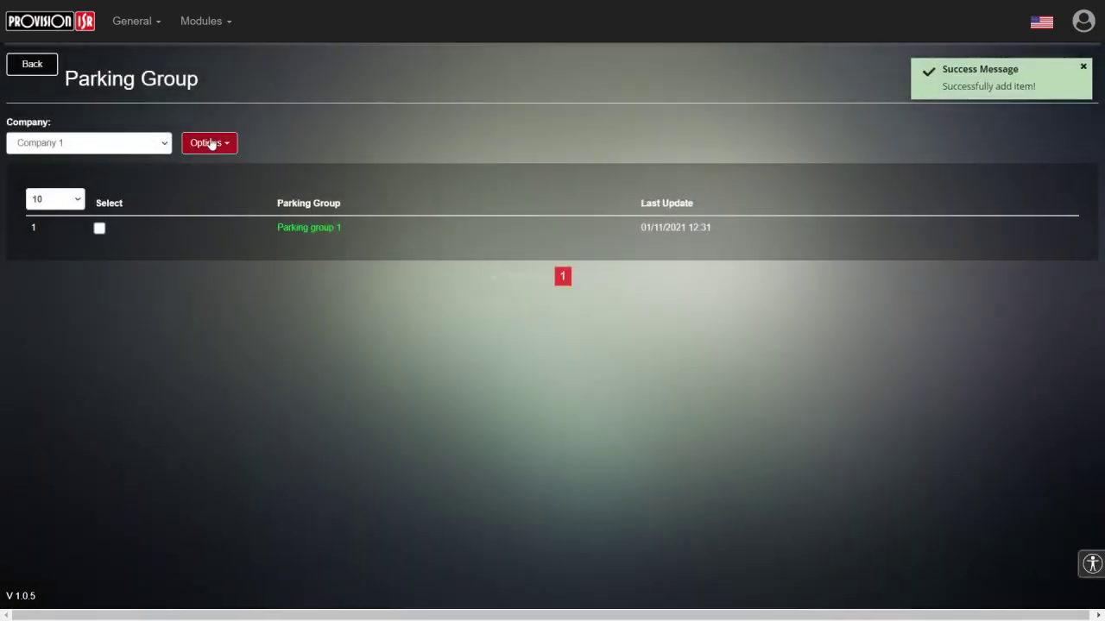
click(209, 143)
Step: Create a test parking group 'dasds' with sub parking Parking lot 1
click(206, 170)
click(463, 138)
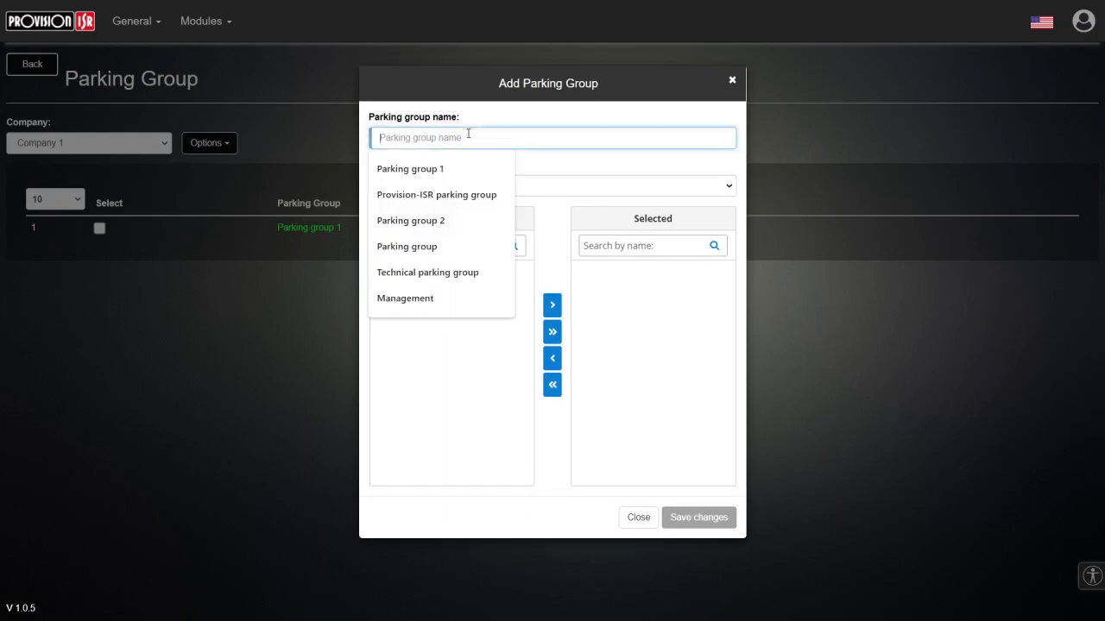
text(dasds)
click(442, 279)
click(553, 305)
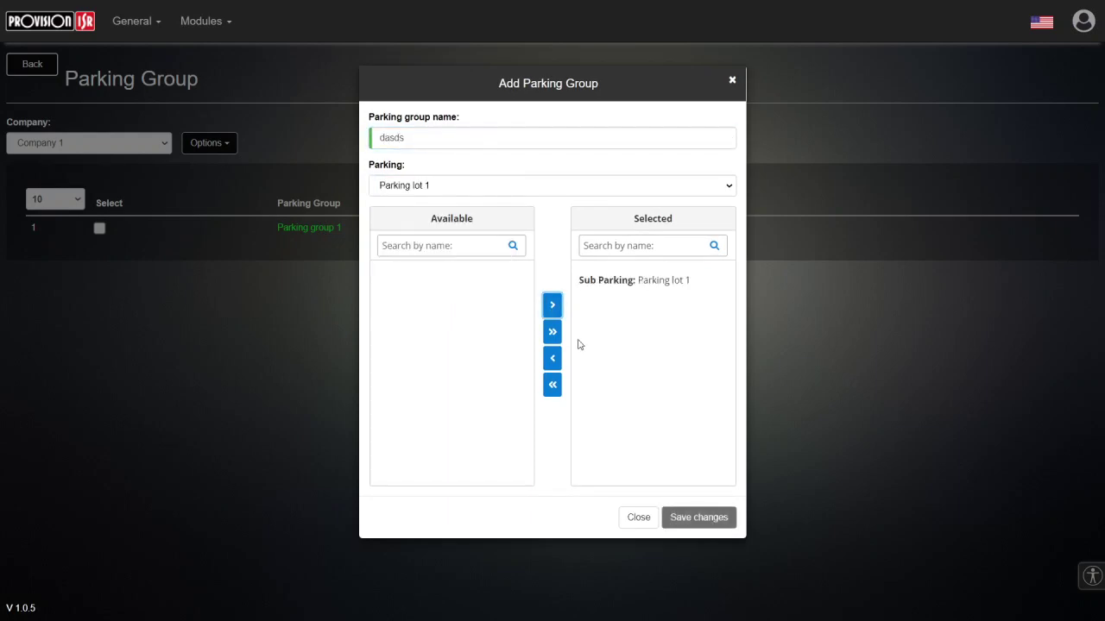
click(682, 518)
Step: Delete the 'dasds' test group and go back to the Authorized Cars page
click(720, 140)
click(99, 228)
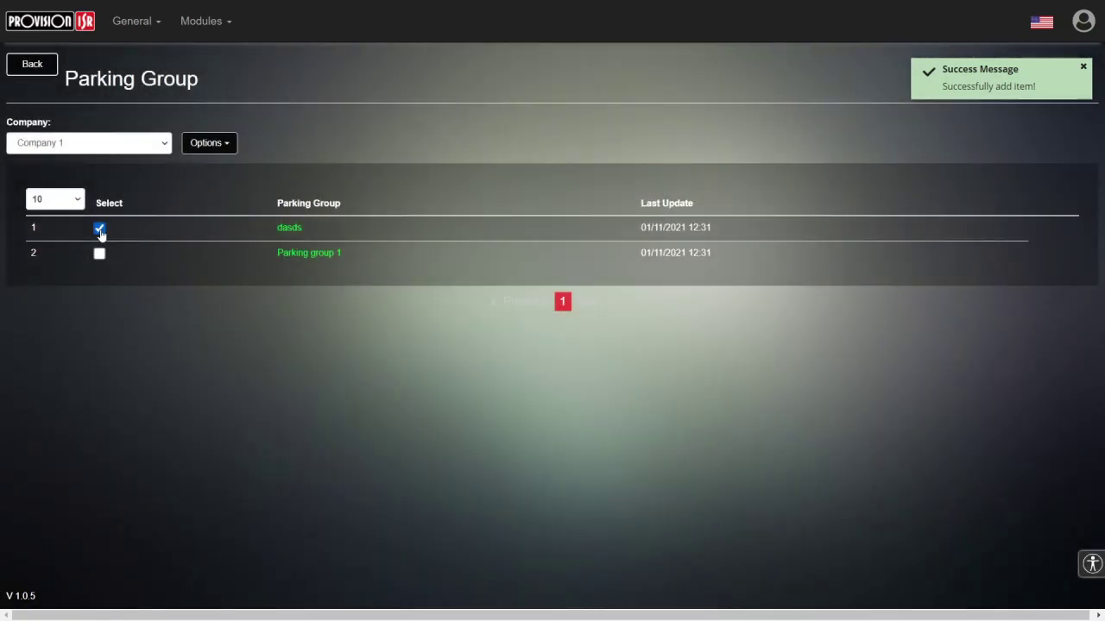
click(209, 142)
click(219, 195)
click(700, 190)
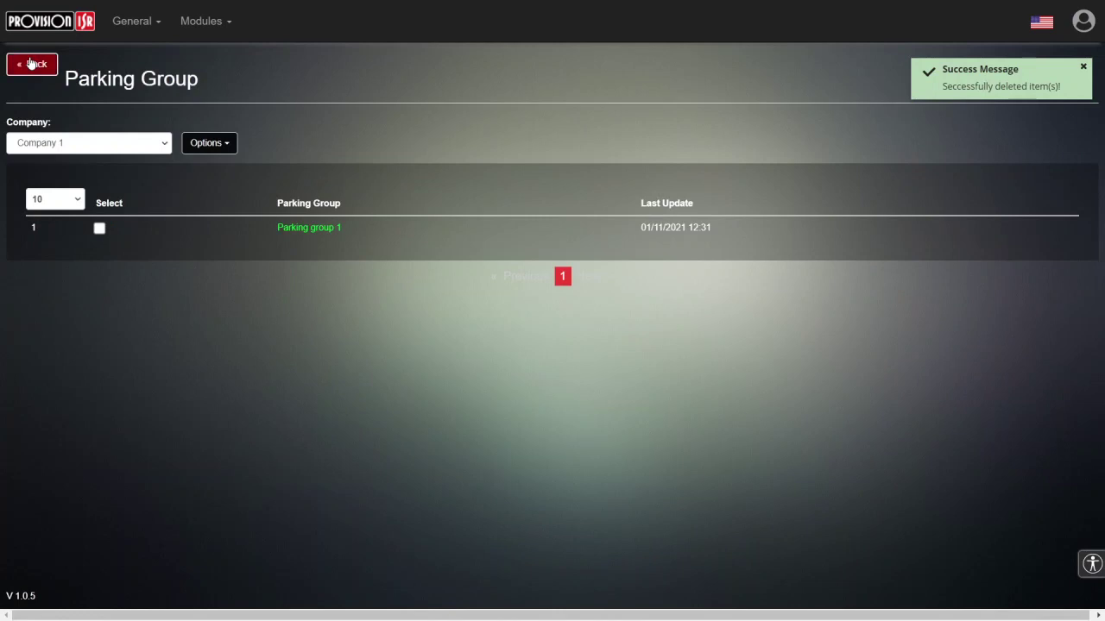
drag(351, 228, 245, 226)
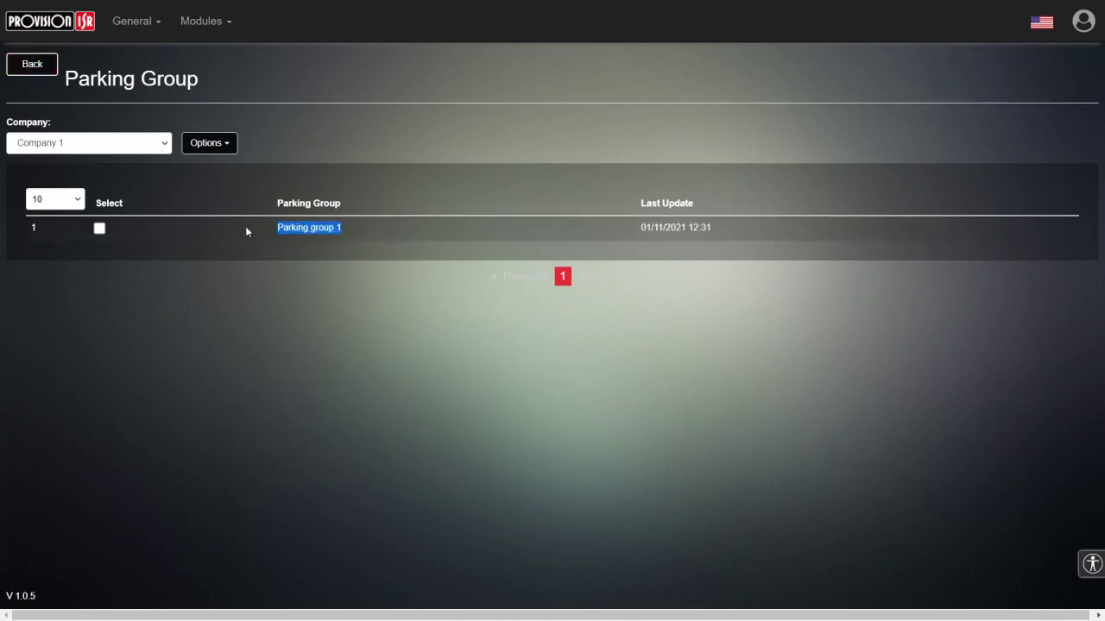
click(12, 74)
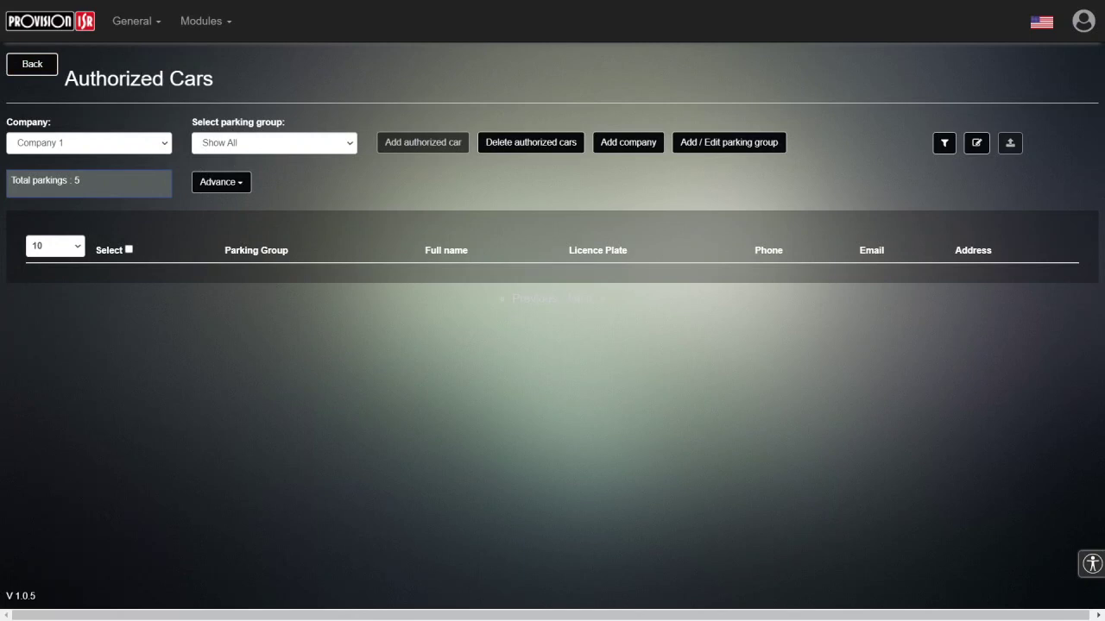
Step: Filter the Authorized Cars list to Parking group 1
drag(79, 79, 204, 78)
click(221, 80)
click(247, 145)
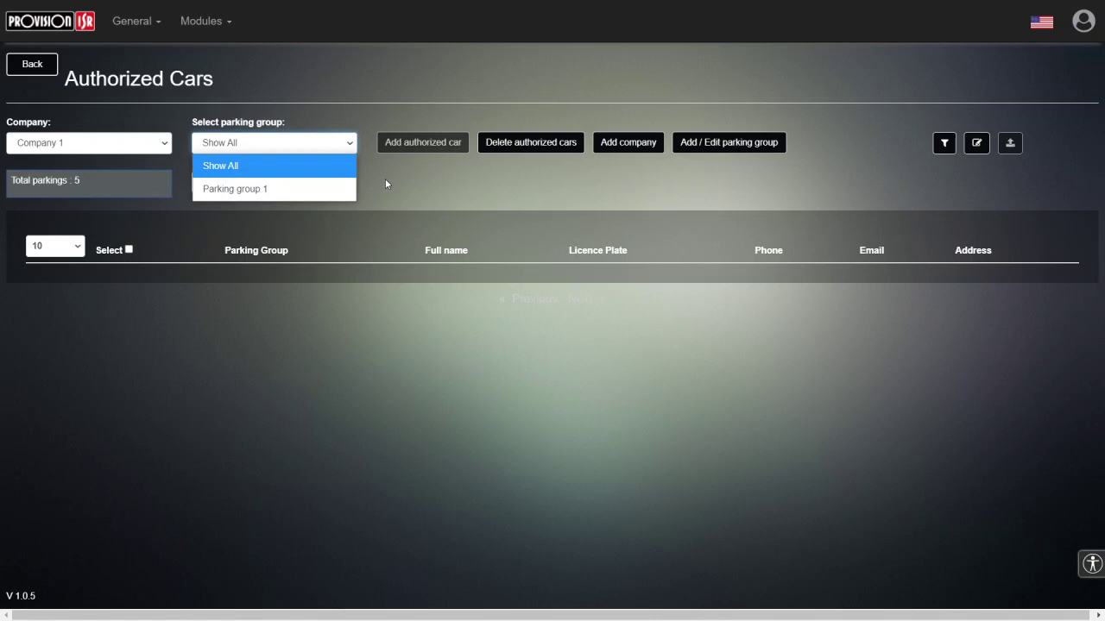
click(223, 188)
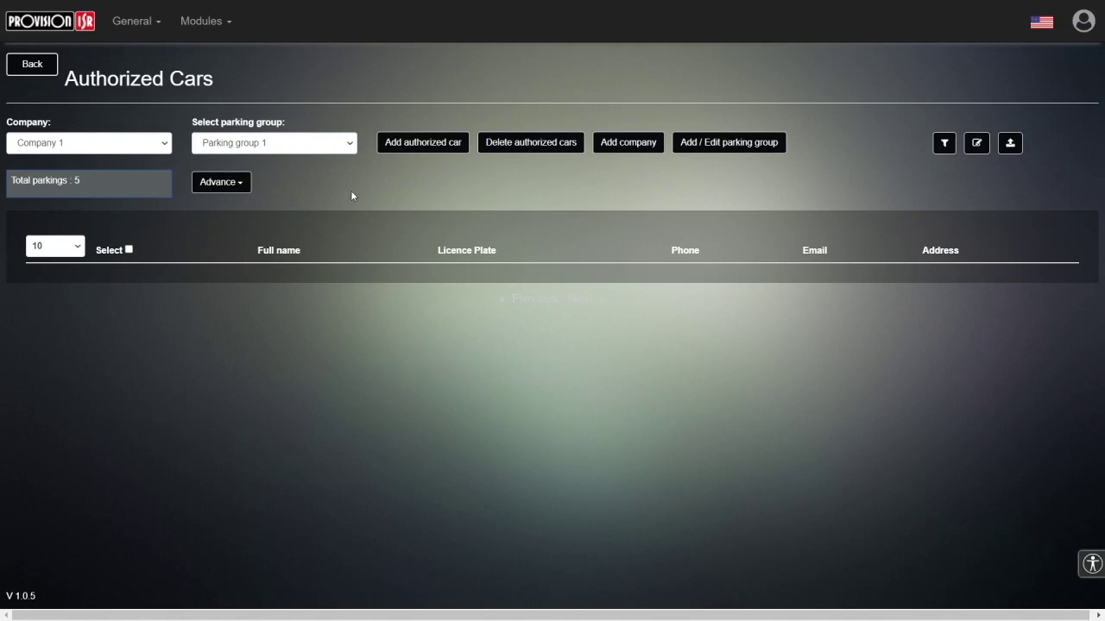
click(394, 149)
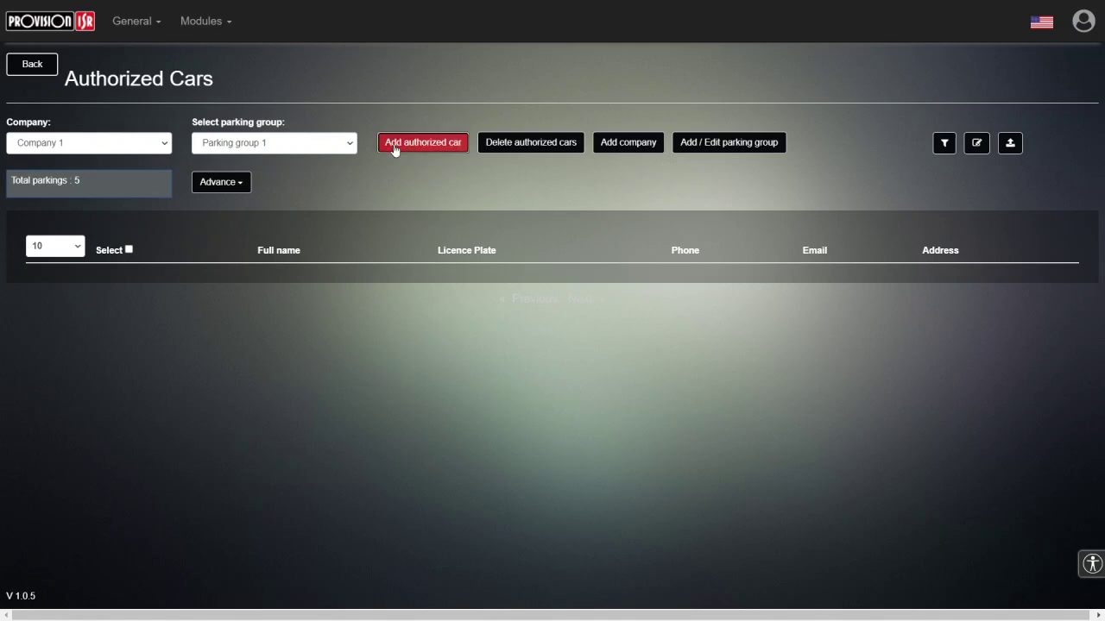
click(413, 143)
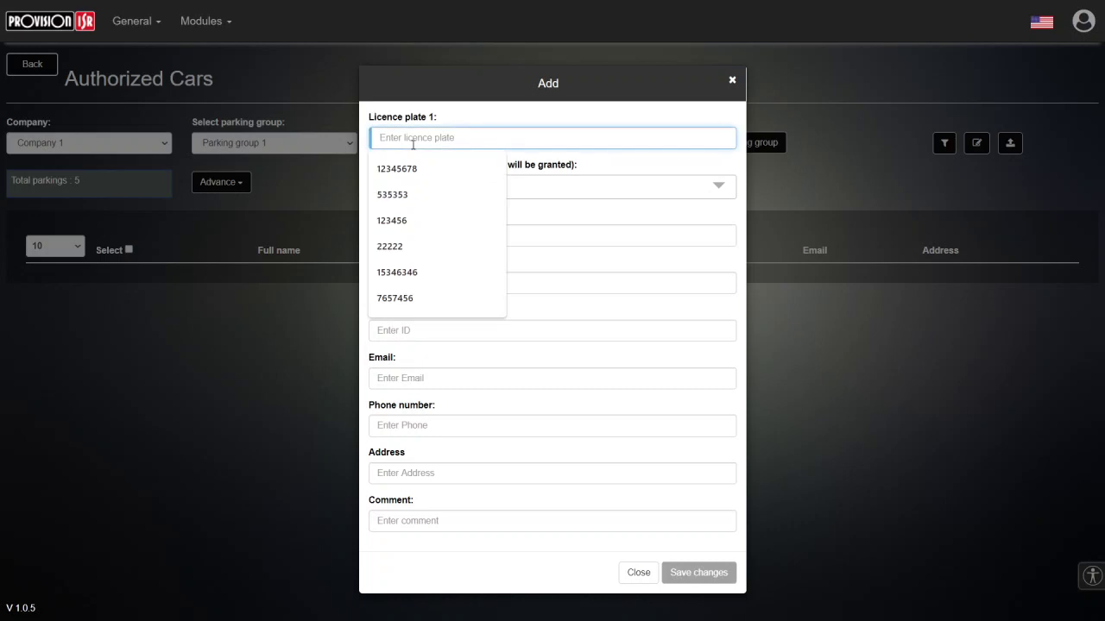
text(53445334)
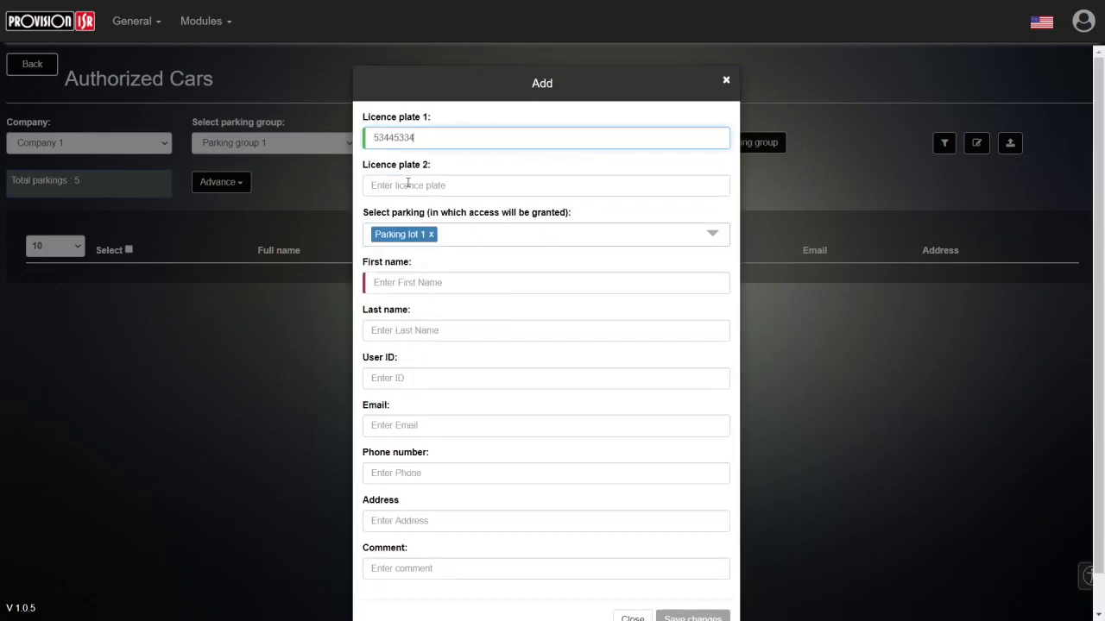
key(BackSpace)
click(475, 277)
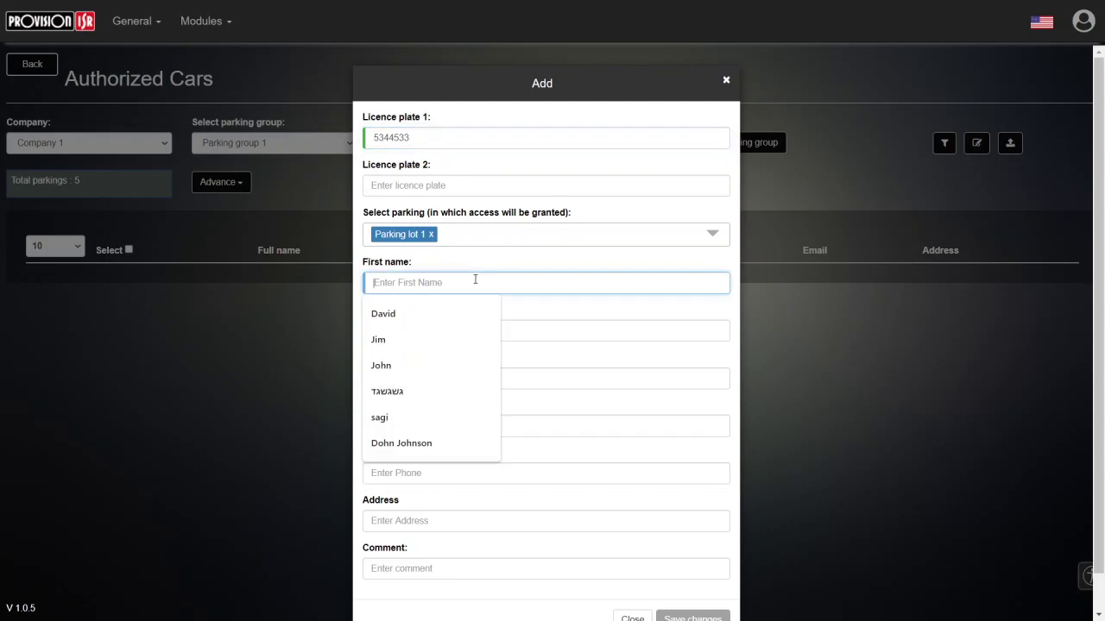
text(sdfsd)
key(ctrl+a)
text(John)
Step: Go through the address, email and phone fields, then save the car to Parking lot 1
scroll(535, 436, down, 1)
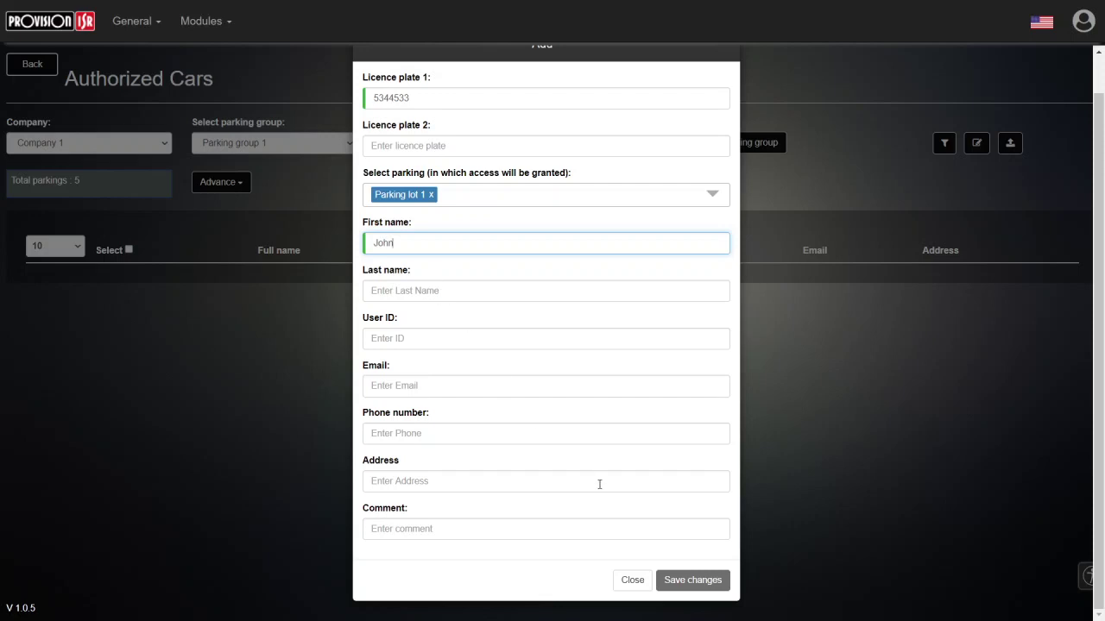
click(424, 485)
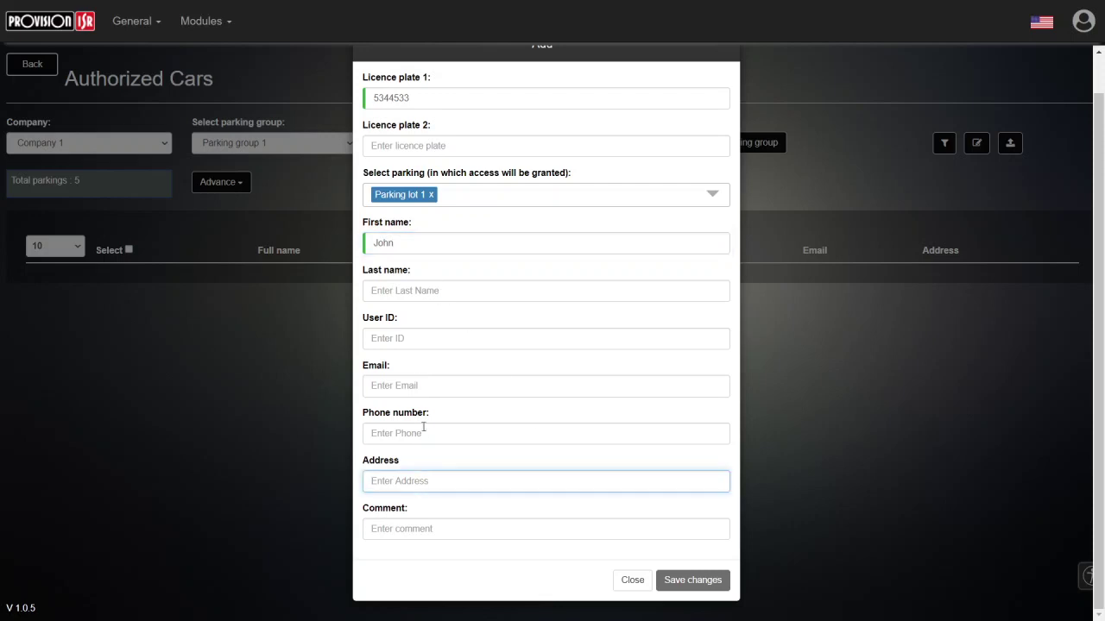
click(424, 385)
click(525, 433)
key(Escape)
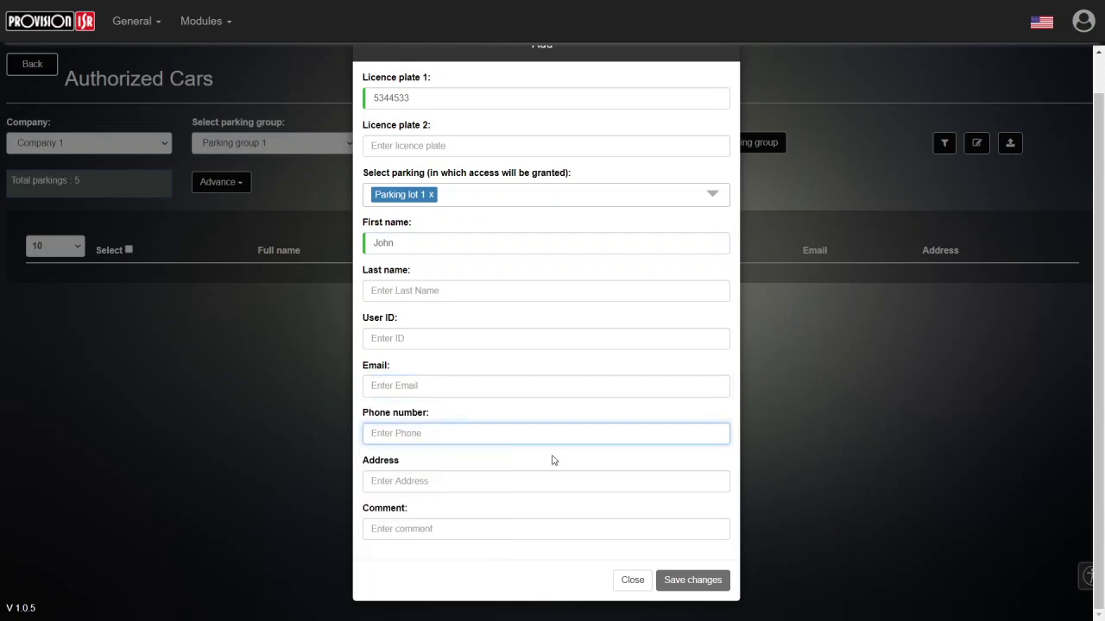
click(691, 580)
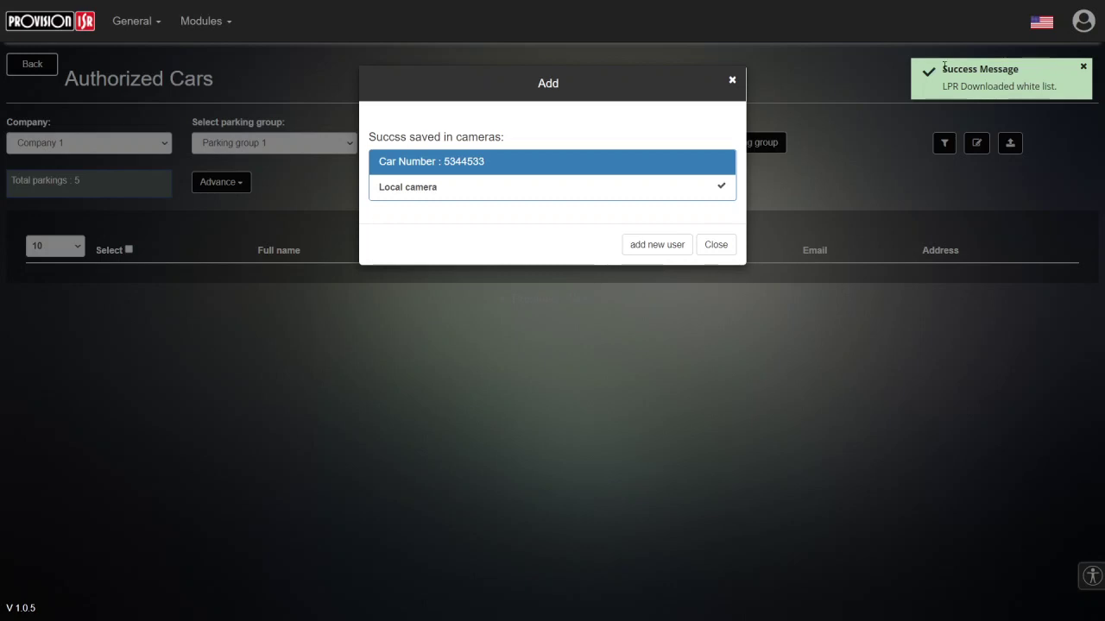
click(723, 247)
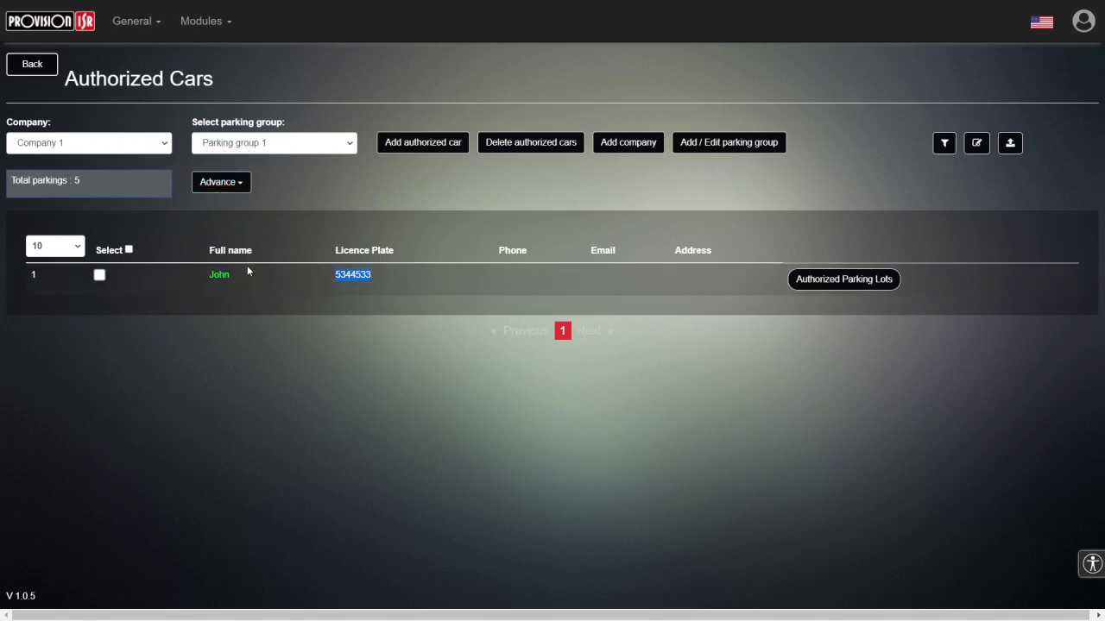
click(219, 278)
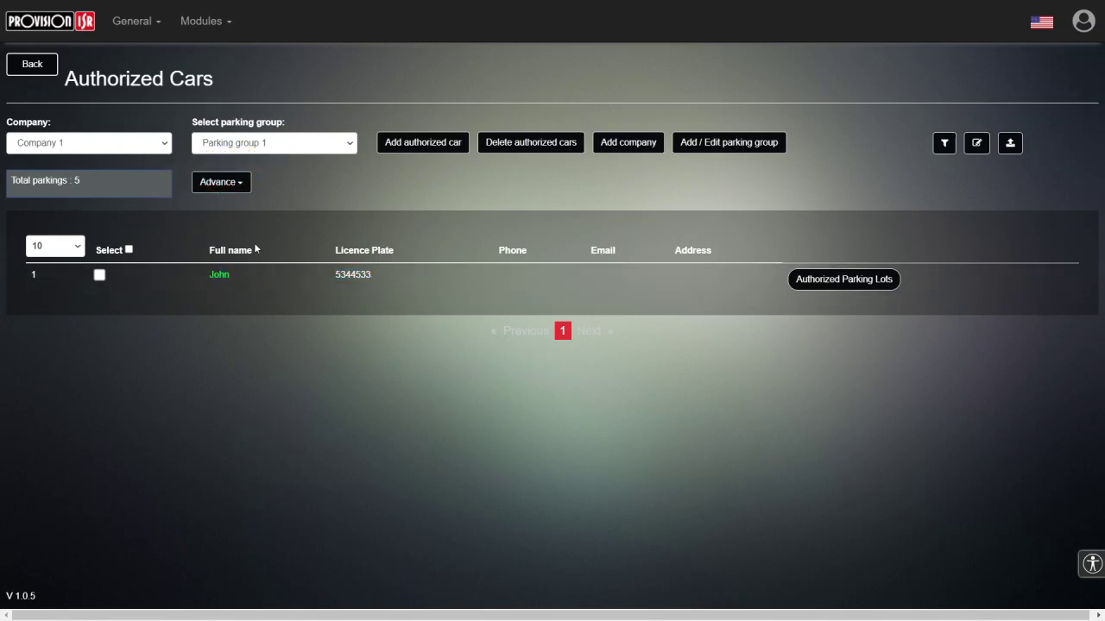
click(221, 182)
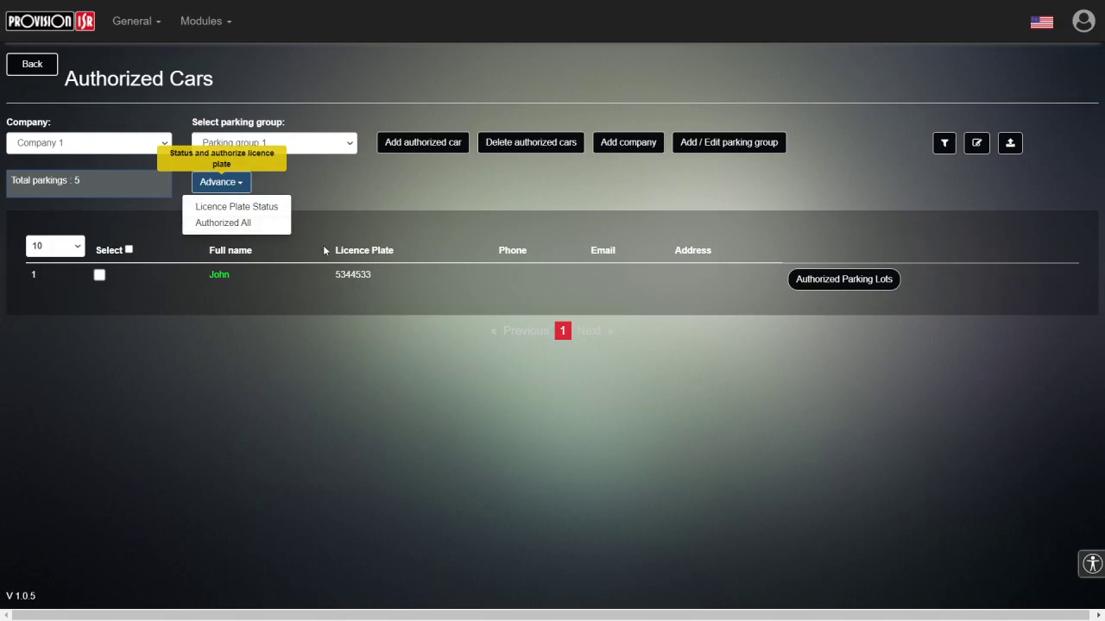
click(246, 223)
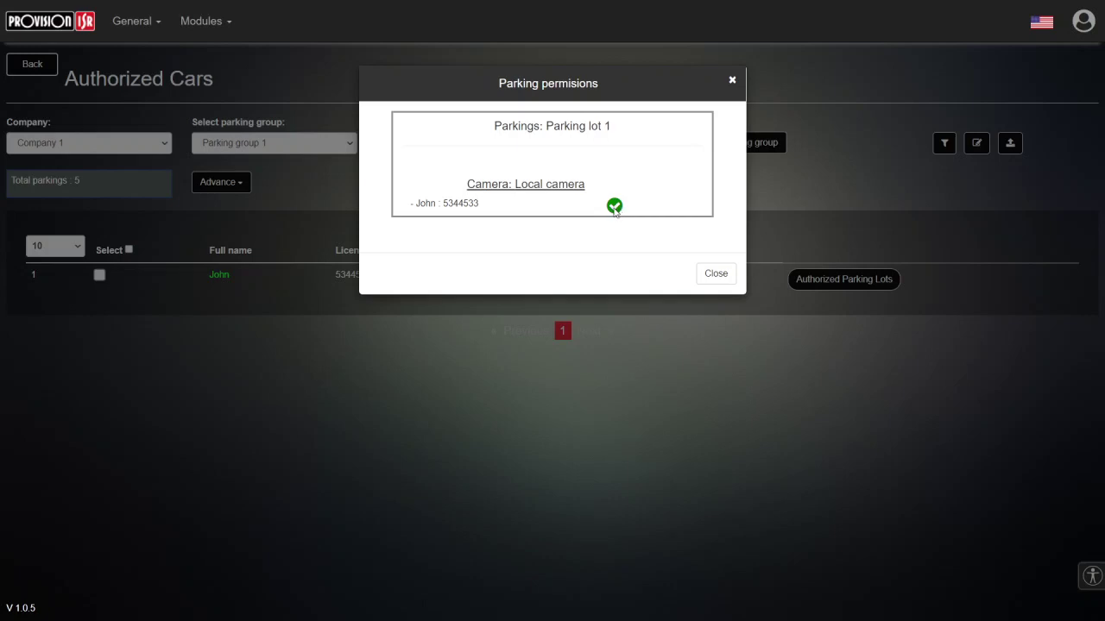
click(715, 274)
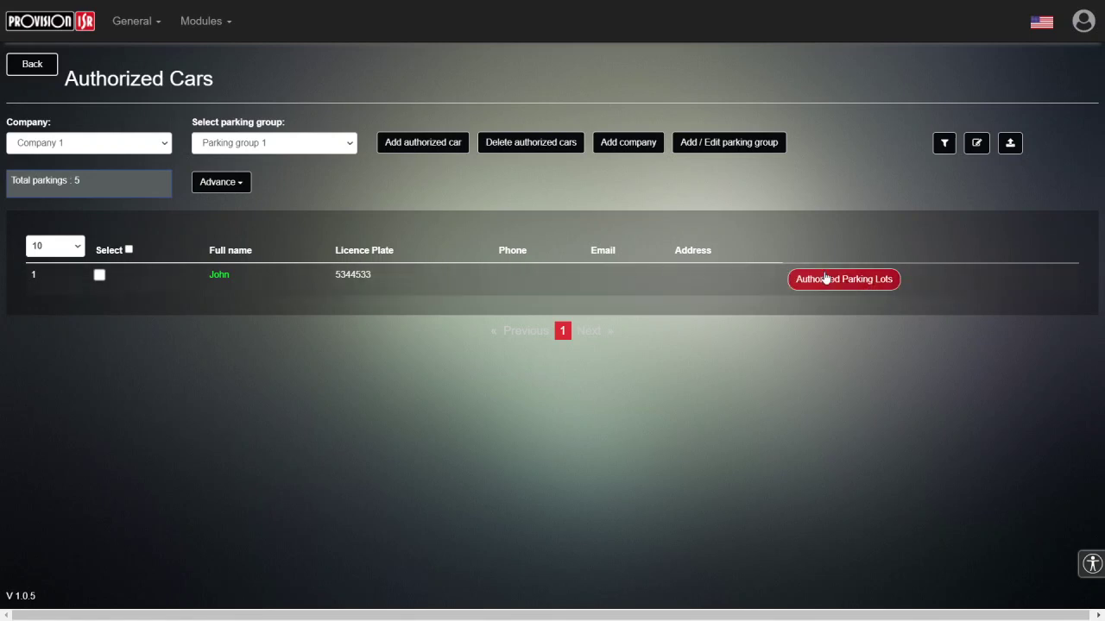
click(825, 278)
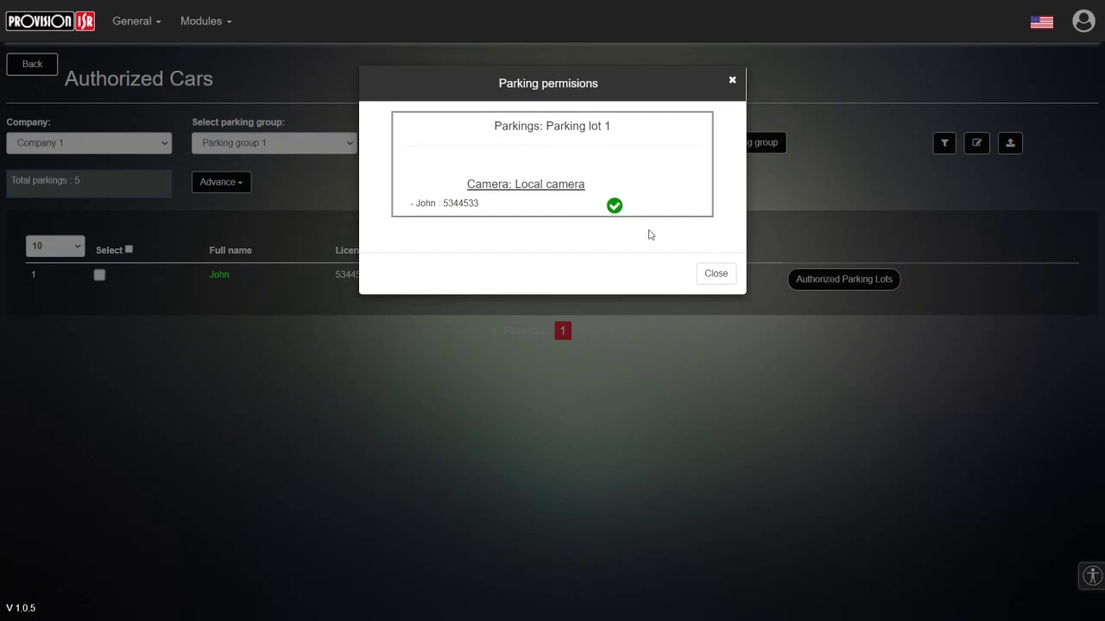
click(733, 85)
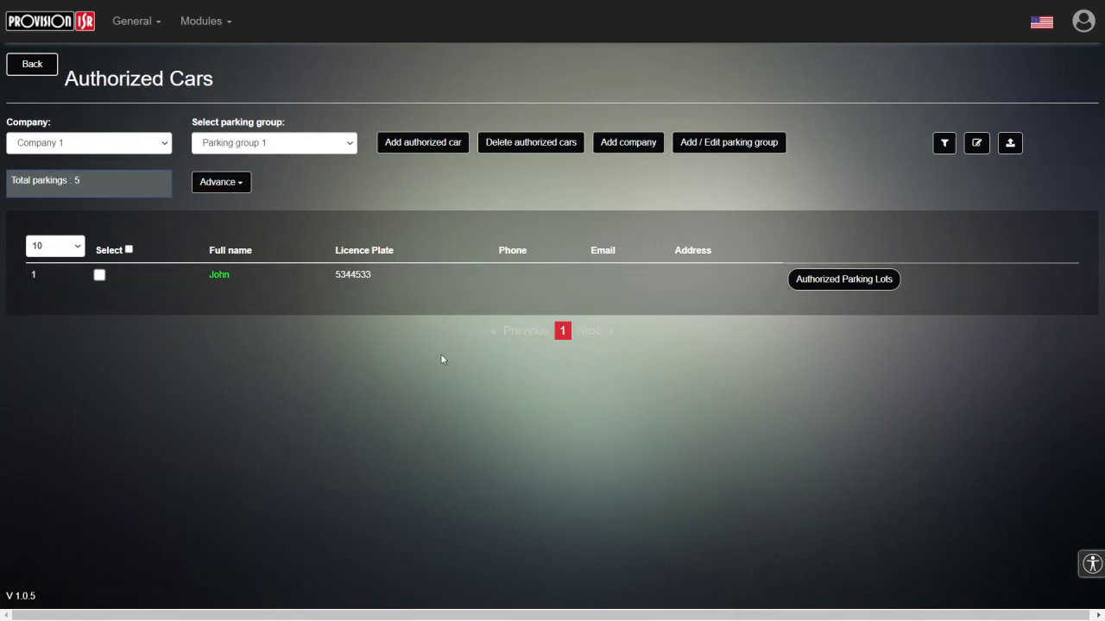
Step: Run Authorized All from the Advance menu for Parking group 1's cars
click(246, 182)
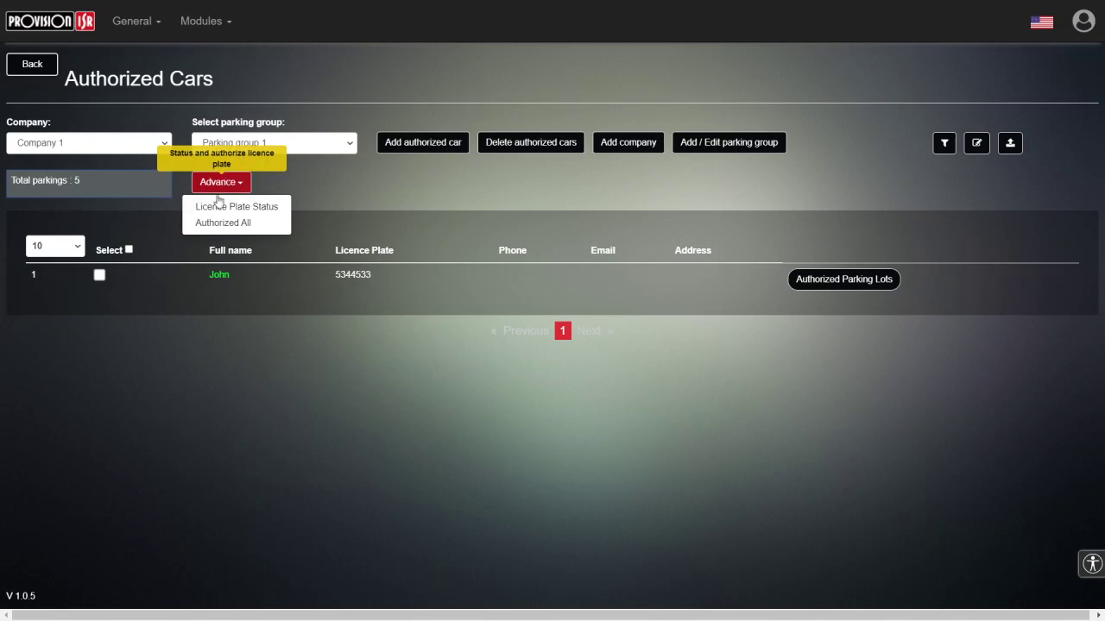
click(209, 223)
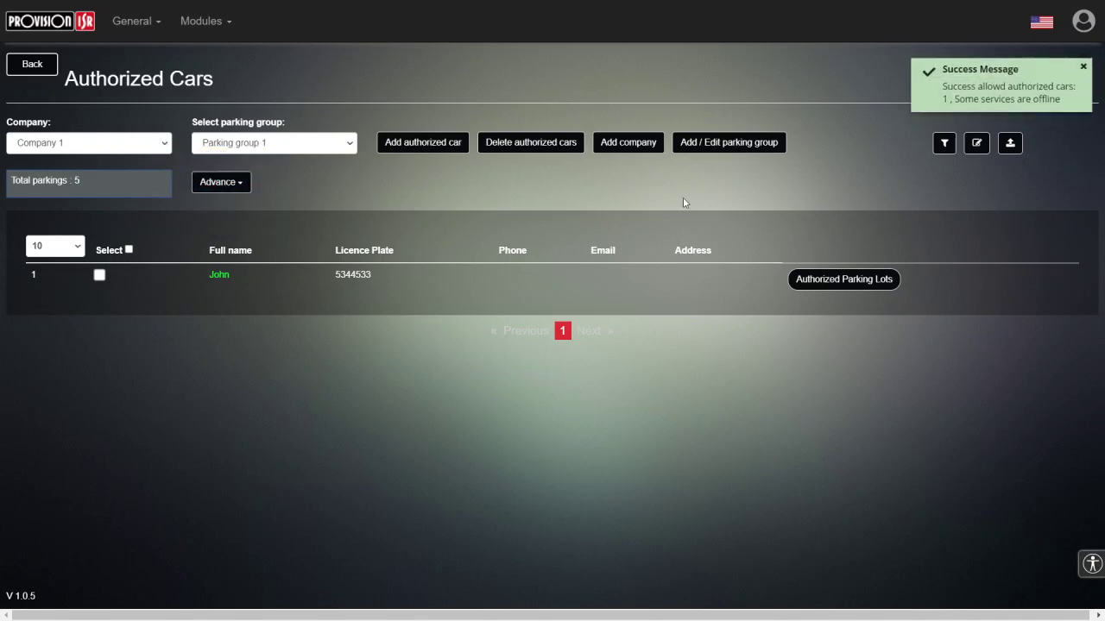